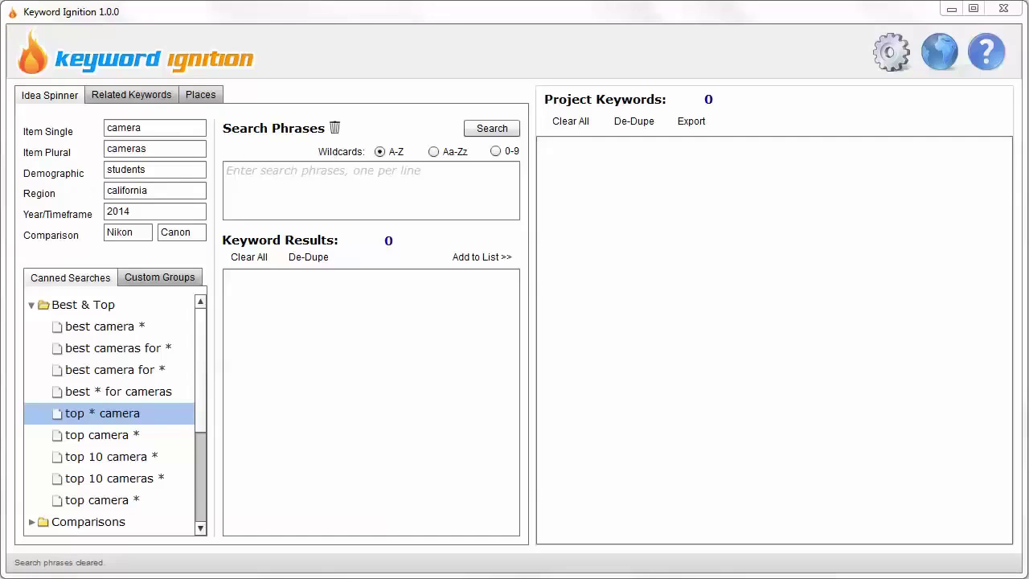
Add canned patterns best camera * and best camera for *, deleting the extra best cameras for * line
{"action": "left_click", "coordinate": [258, 180]}
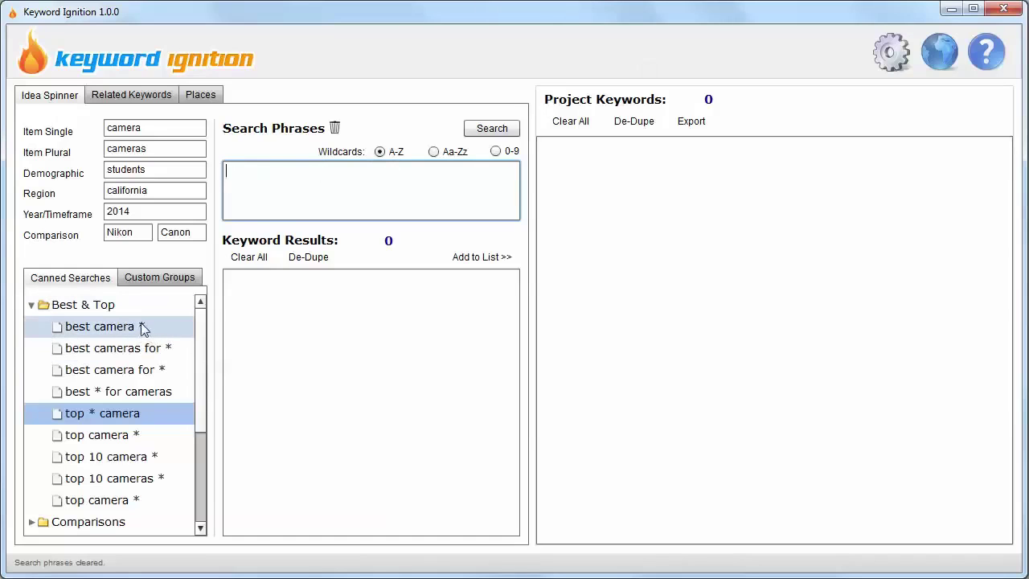
{"action": "double_click", "coordinate": [81, 330]}
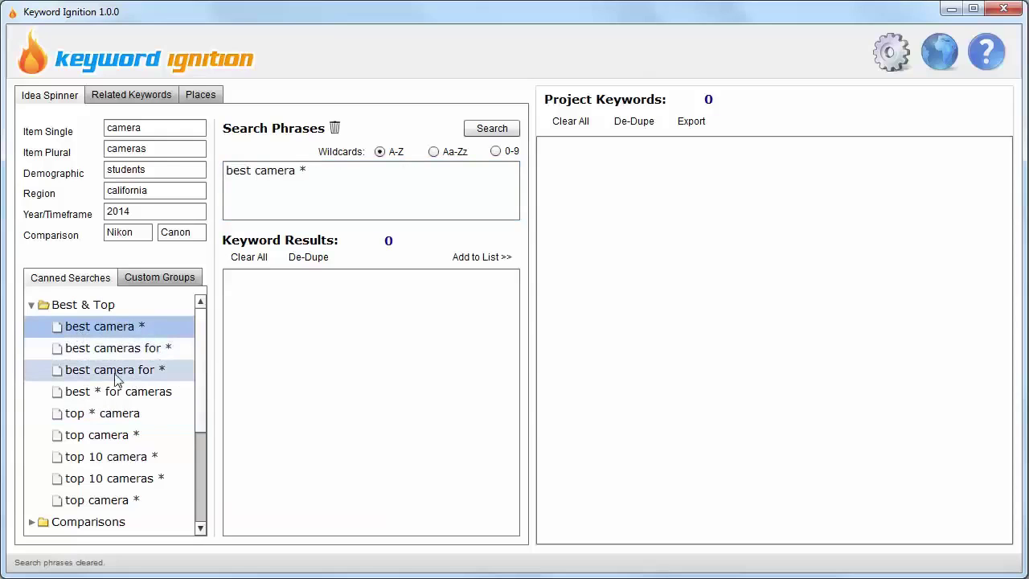
{"action": "double_click", "coordinate": [104, 352]}
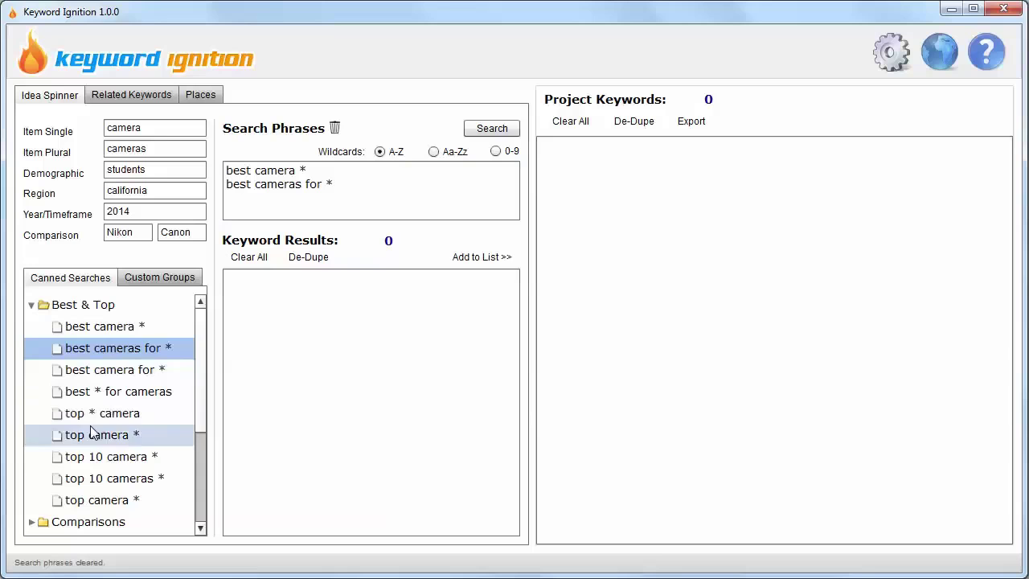
{"action": "double_click", "coordinate": [101, 369]}
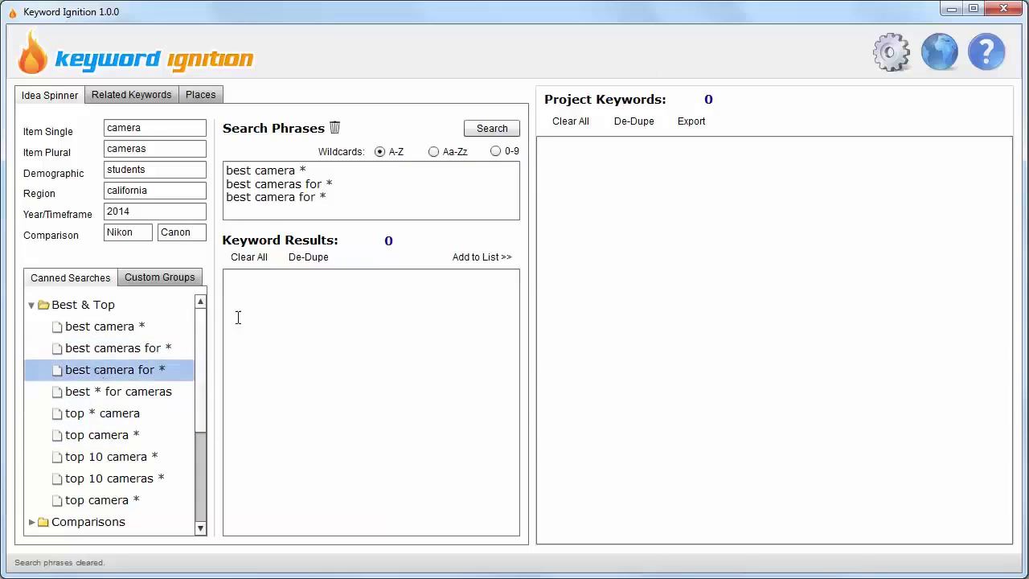
{"action": "left_click_drag", "start_coordinate": [338, 184], "coordinate": [199, 185]}
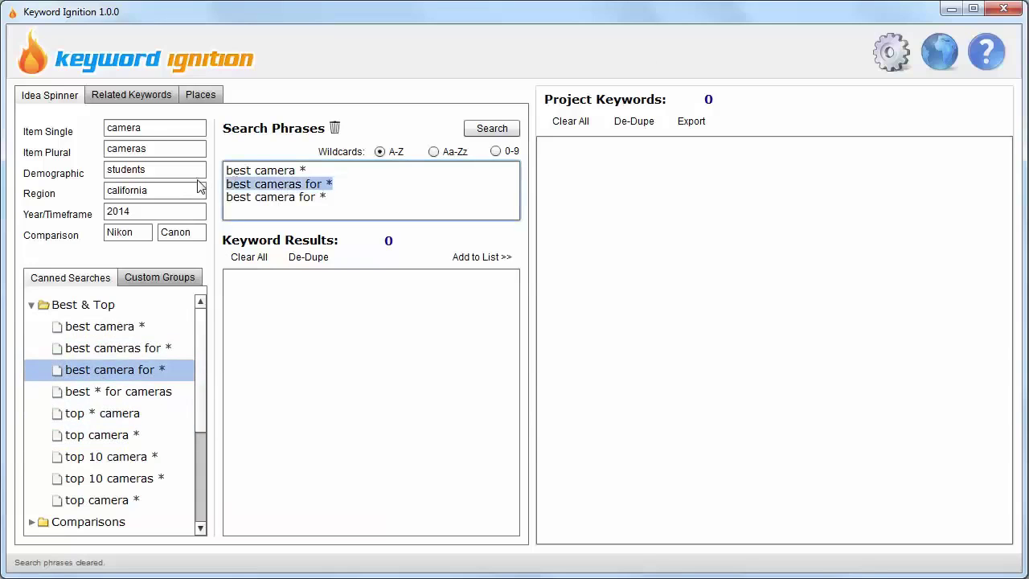
{"action": "key", "text": "BackSpace"}
{"action": "key", "text": "BackSpace"}
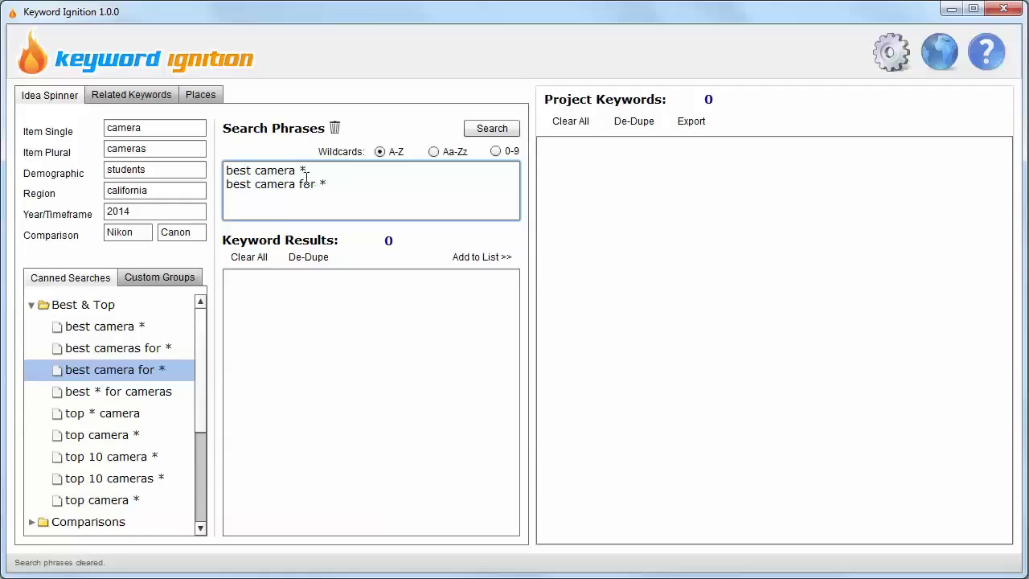
{"action": "left_click_drag", "start_coordinate": [299, 171], "coordinate": [306, 169]}
Search both camera phrases to generate 518 keyword results
{"action": "left_click", "coordinate": [499, 131]}
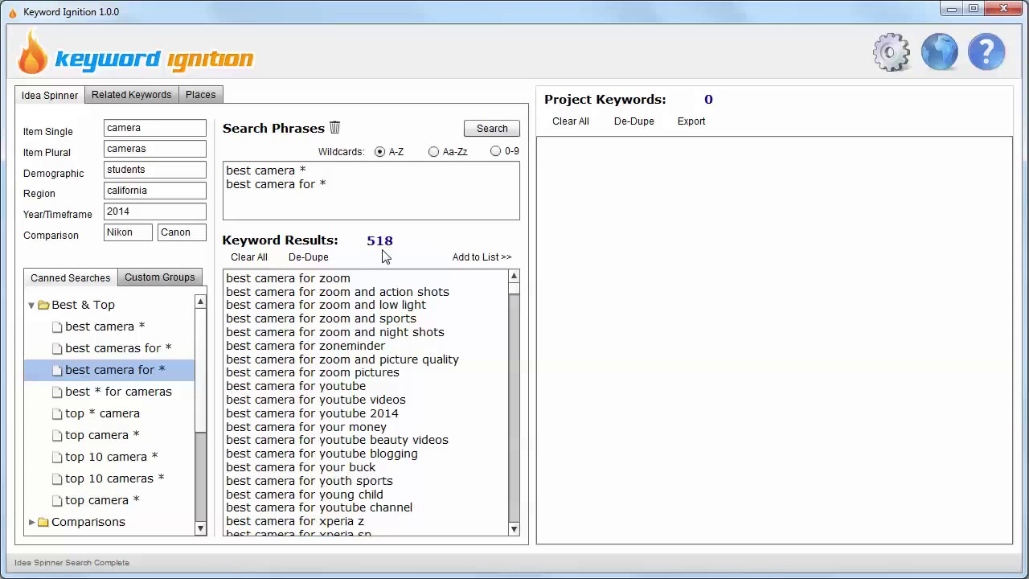
De-dupe the results and delete the first seven generic camera keywords, leaving 494
{"action": "left_click", "coordinate": [309, 259]}
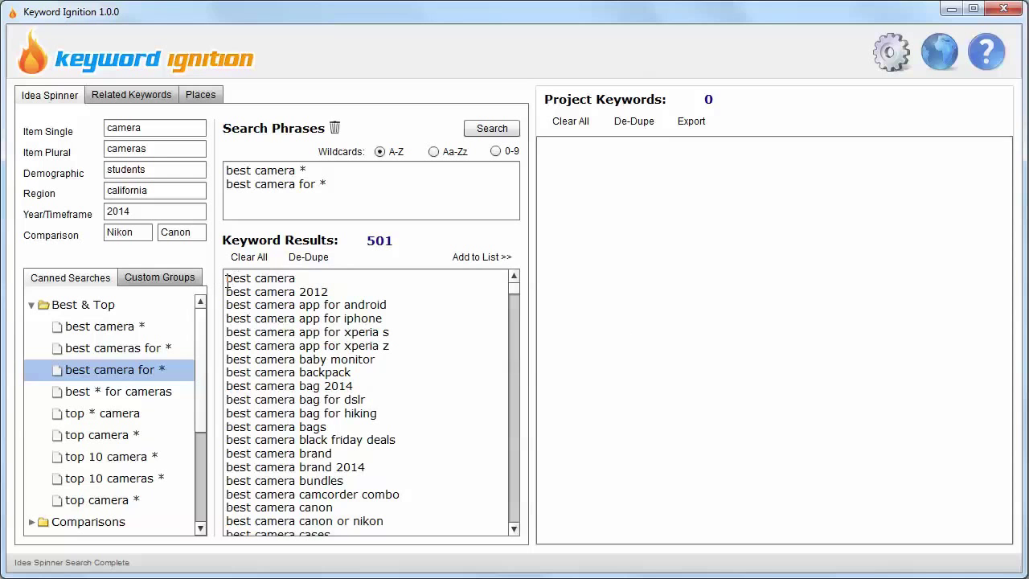
{"action": "left_click_drag", "start_coordinate": [227, 279], "coordinate": [225, 304]}
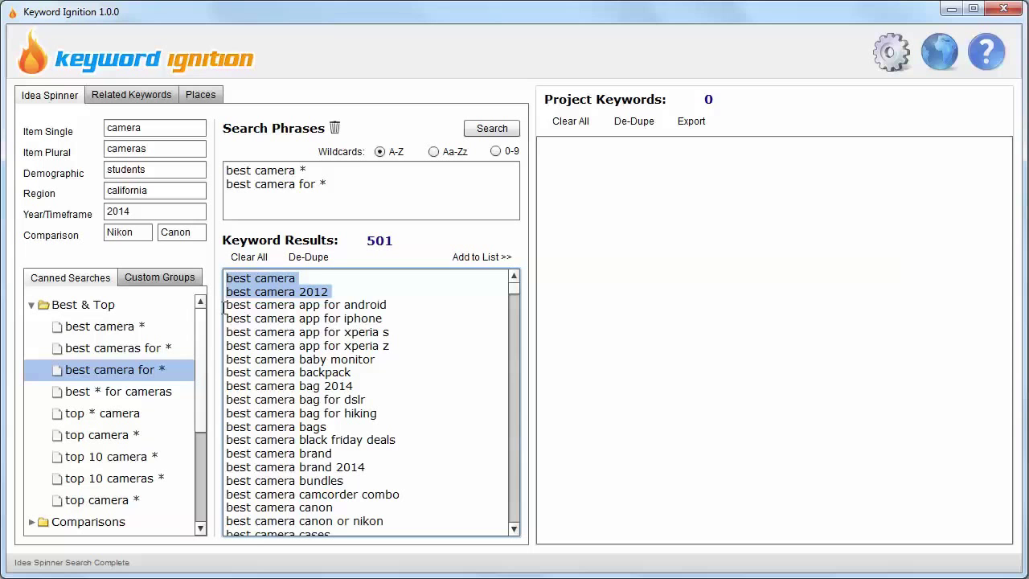
{"action": "left_click_drag", "start_coordinate": [223, 310], "coordinate": [211, 367]}
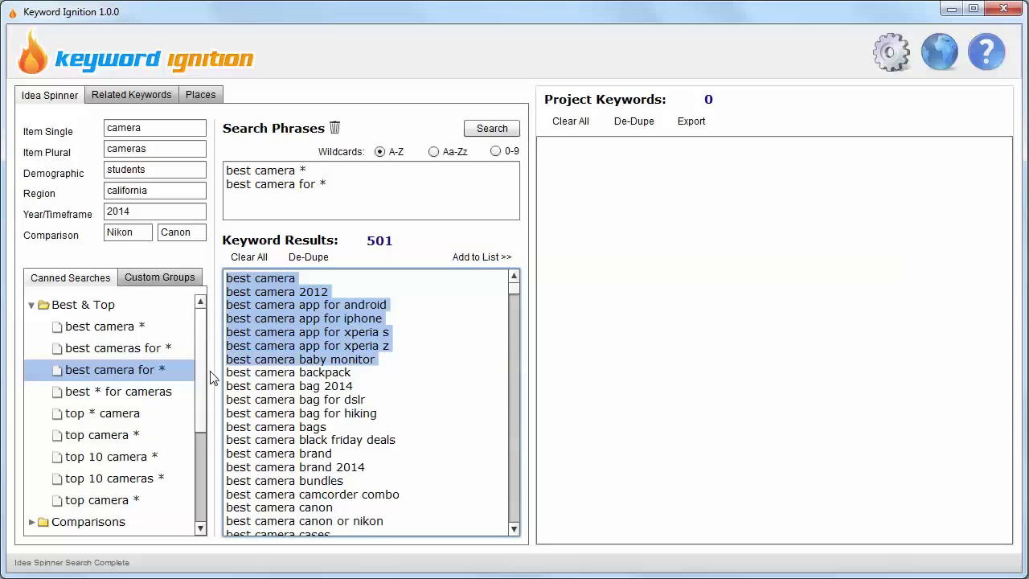
{"action": "key", "text": "Delete"}
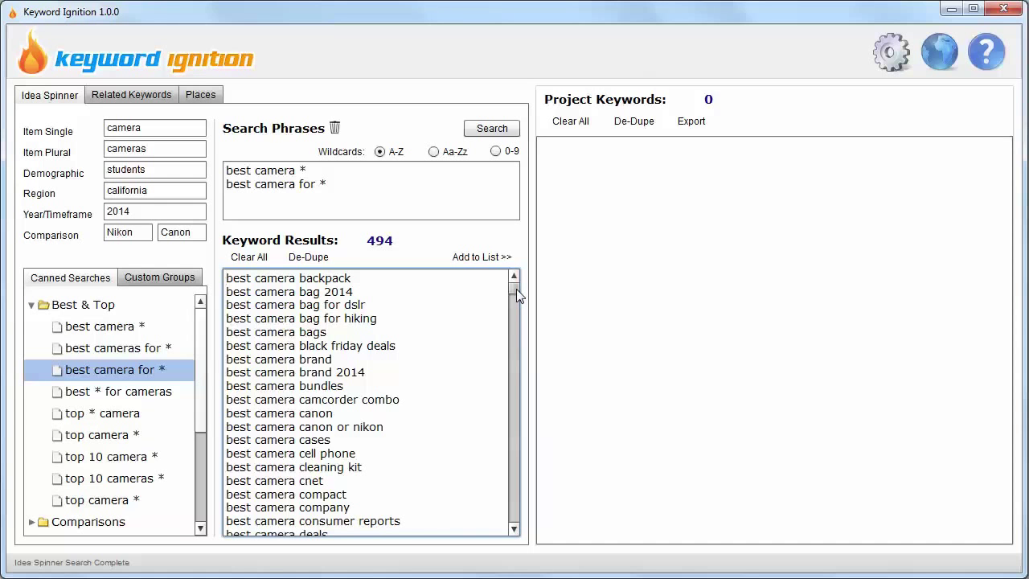
{"action": "left_click_drag", "start_coordinate": [516, 289], "coordinate": [238, 297]}
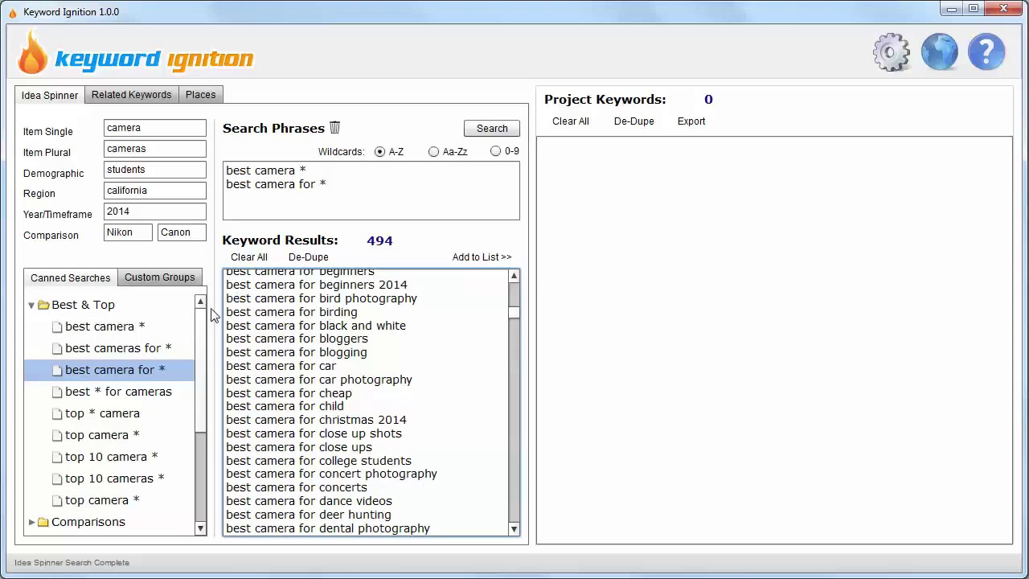
{"action": "left_click_drag", "start_coordinate": [227, 315], "coordinate": [363, 314]}
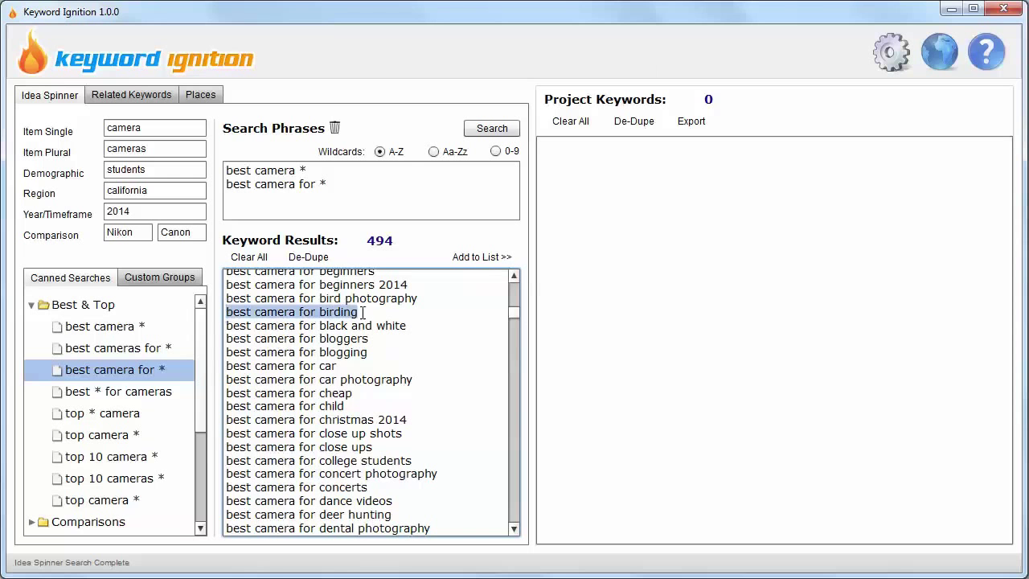
{"action": "left_click", "coordinate": [256, 312]}
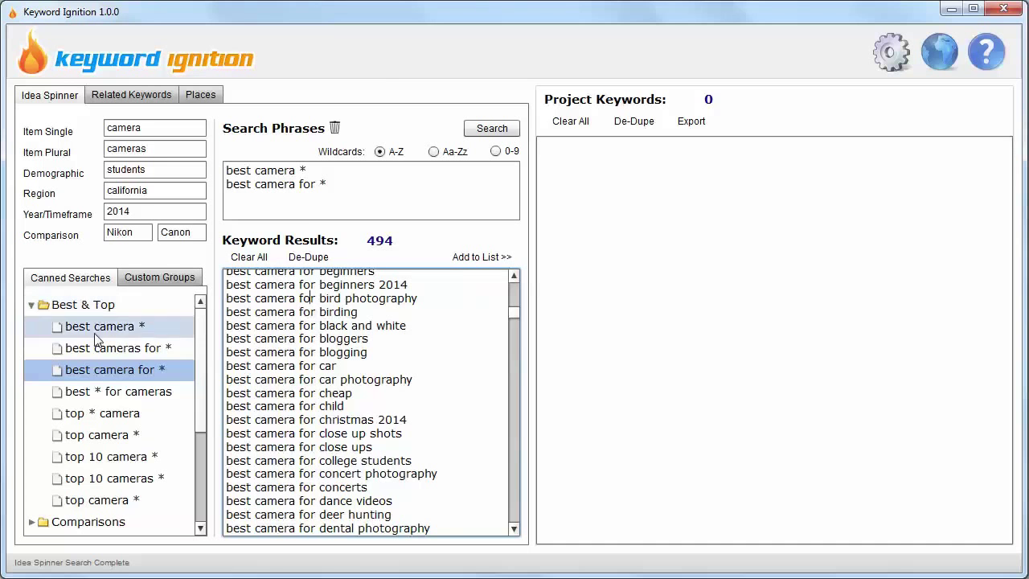
{"action": "left_click", "coordinate": [330, 186]}
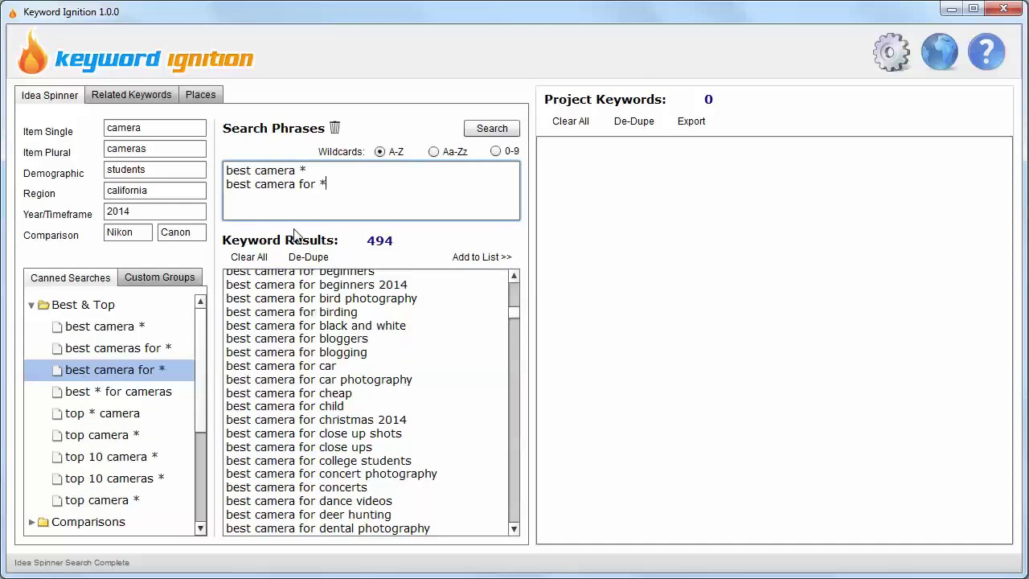
Browse the Canned Searches tree, peek into Comparisons, then expand the Discounts folder
{"action": "left_click_drag", "start_coordinate": [203, 375], "coordinate": [203, 452]}
{"action": "left_click", "coordinate": [31, 349]}
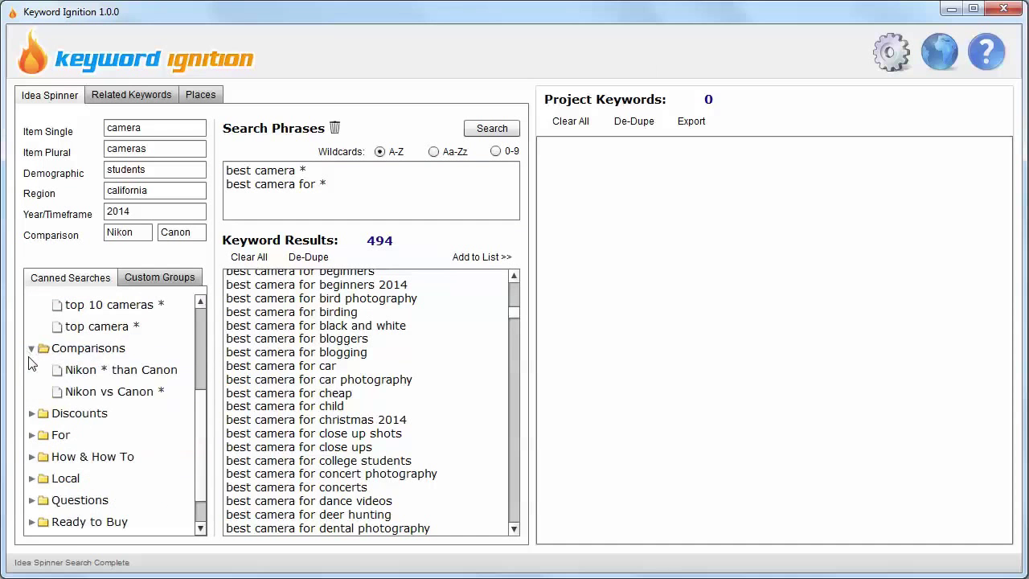
{"action": "left_click", "coordinate": [31, 348]}
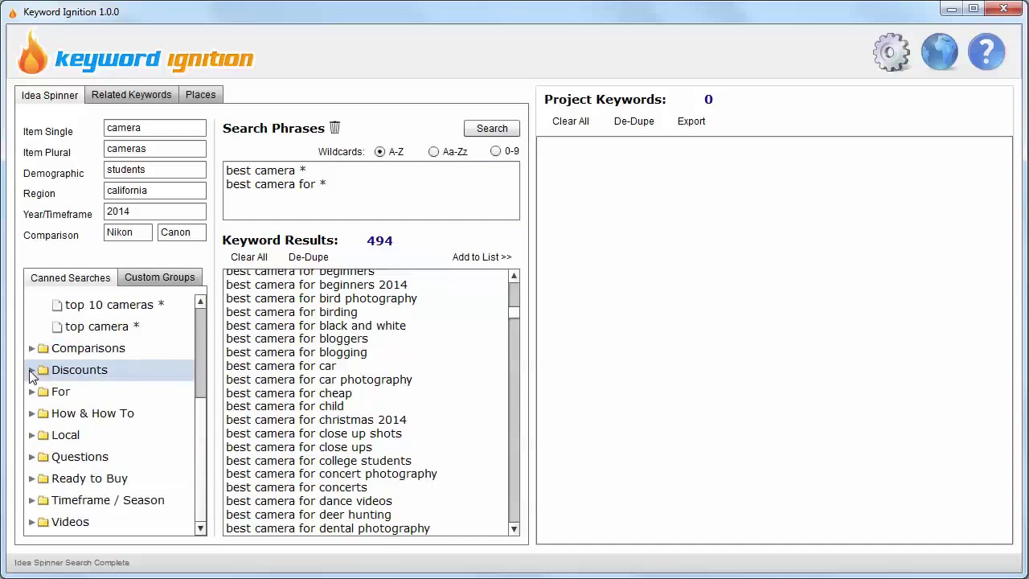
{"action": "left_click", "coordinate": [31, 369]}
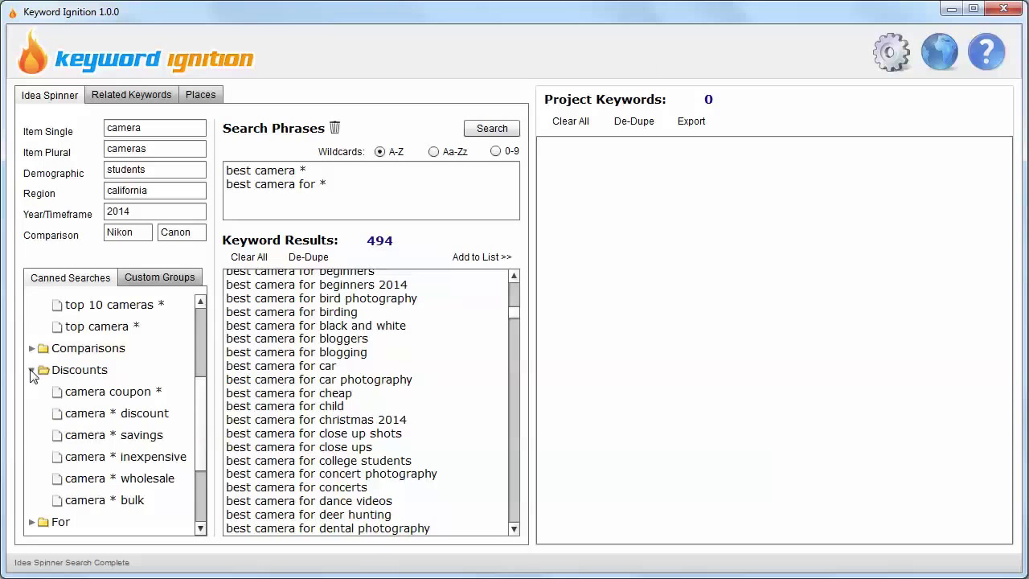
{"action": "left_click_drag", "start_coordinate": [201, 399], "coordinate": [203, 463]}
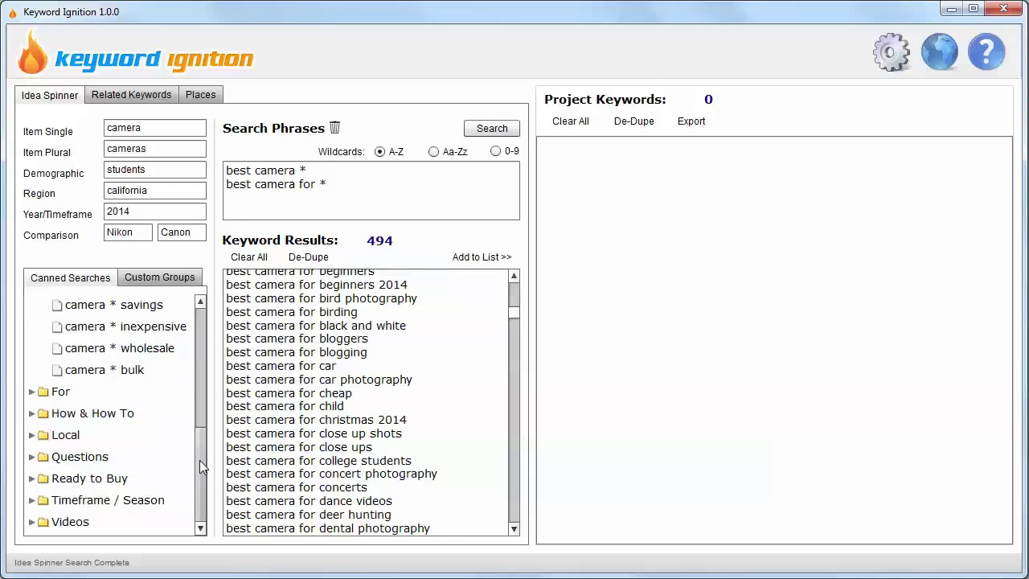
{"action": "left_click_drag", "start_coordinate": [199, 460], "coordinate": [201, 324]}
Append the First Folder custom group's 'how to * camera' phrase to Search Phrases
{"action": "left_click", "coordinate": [159, 280]}
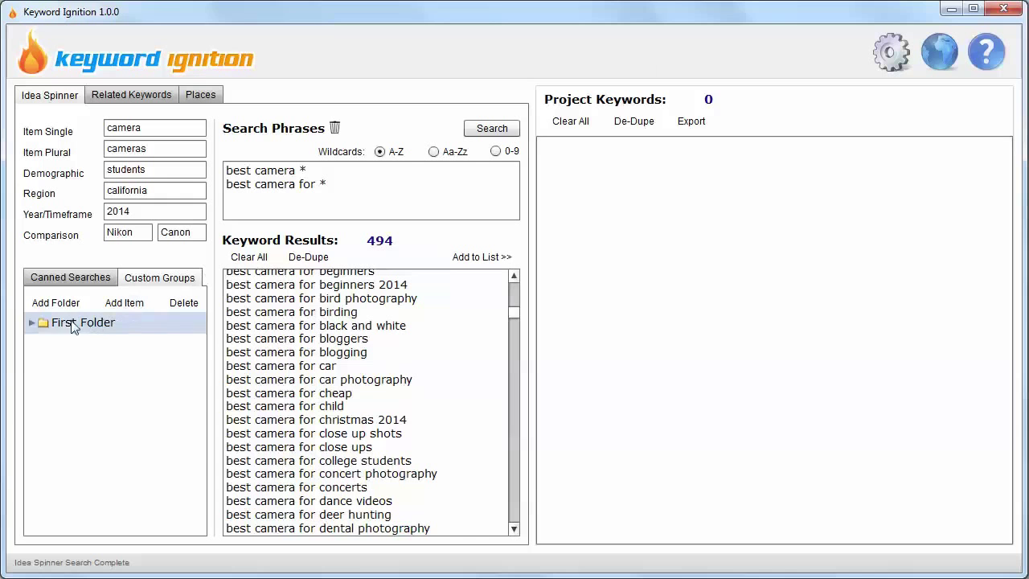
{"action": "left_click", "coordinate": [31, 321]}
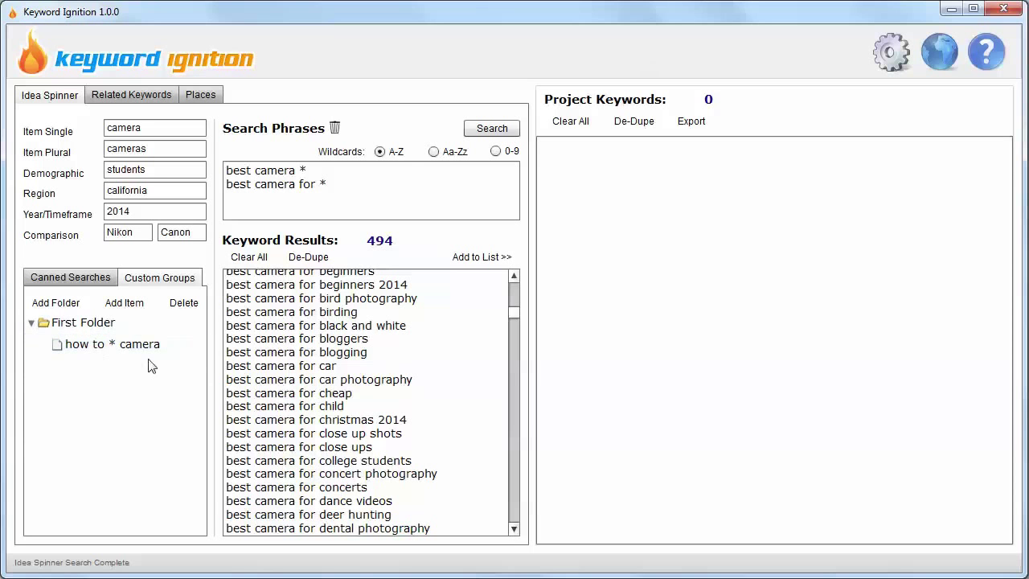
{"action": "double_click", "coordinate": [96, 344]}
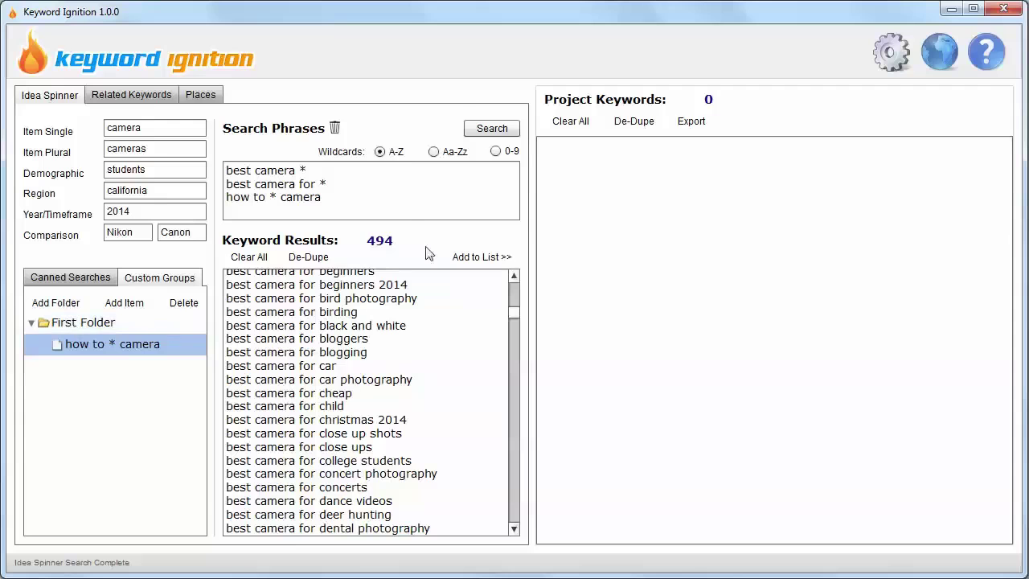
Switch to Related Keywords, with Amazon plus A-Z as the search source
{"action": "left_click", "coordinate": [135, 95]}
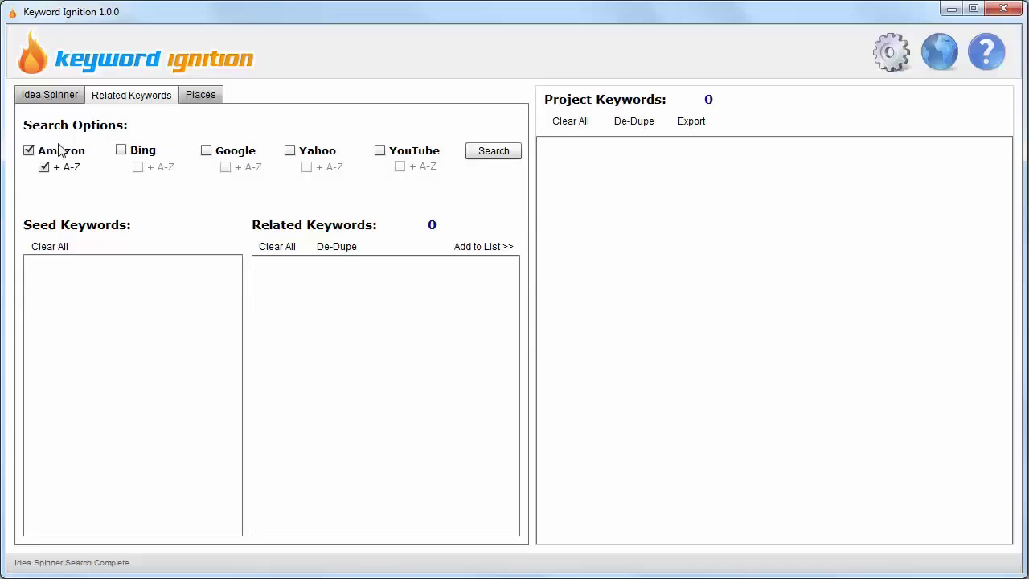
Enter seed keyword 'camera lens' and search Amazon without A-Z variations
{"action": "left_click", "coordinate": [63, 268]}
{"action": "type", "text": "camer"}
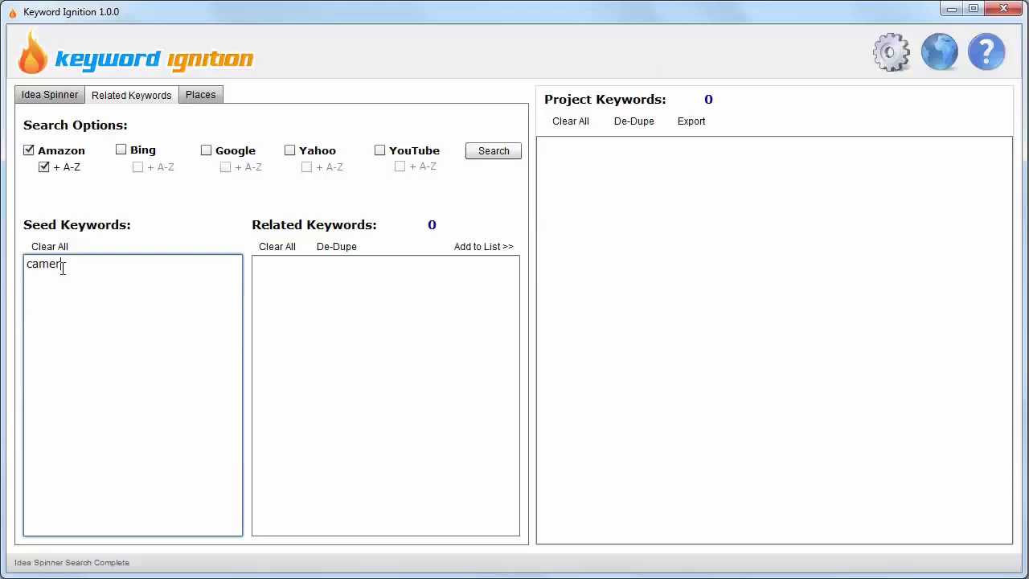
{"action": "type", "text": "a lens"}
{"action": "left_click", "coordinate": [45, 168]}
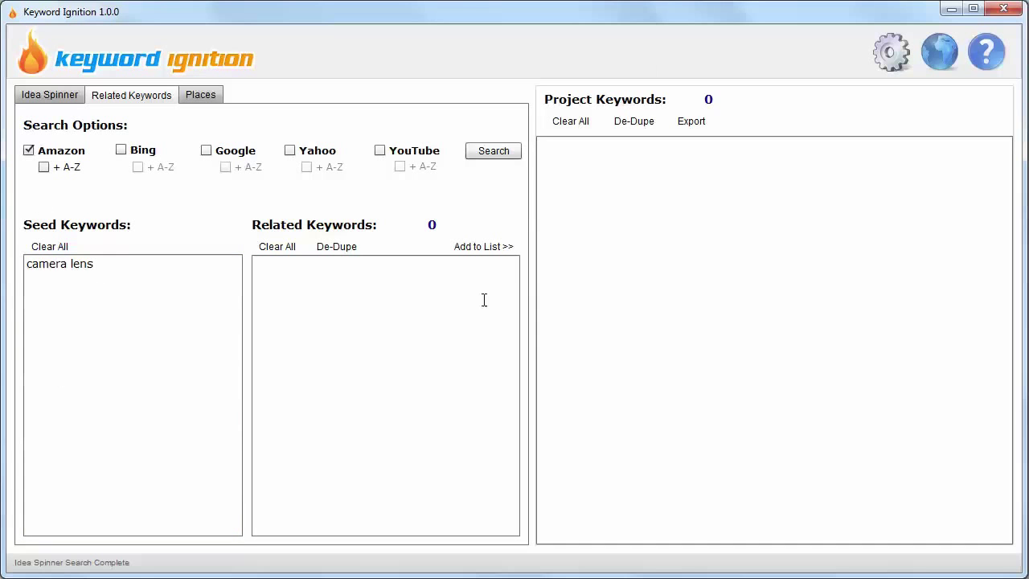
{"action": "left_click", "coordinate": [494, 157]}
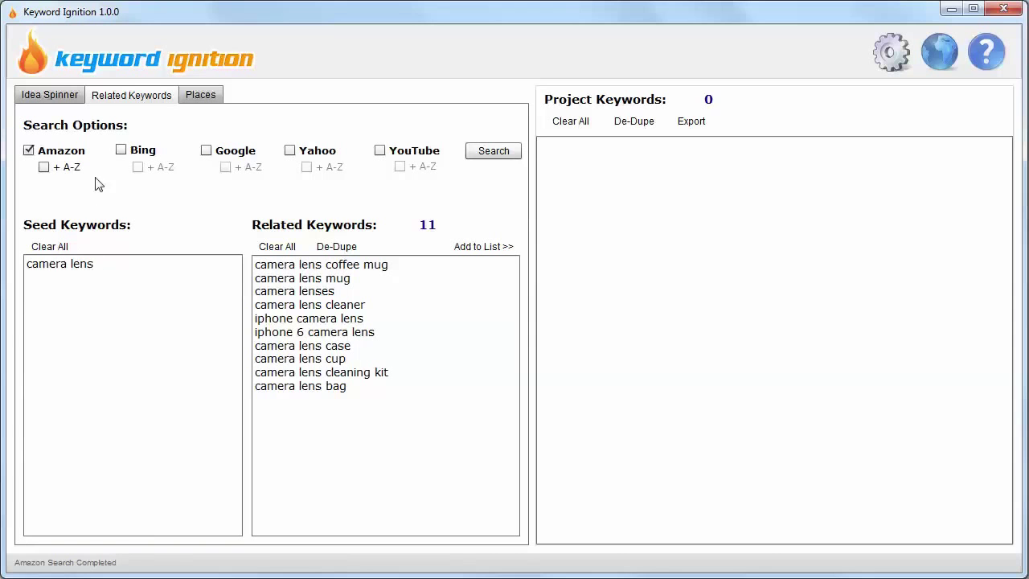
Clear the results and rerun the Amazon search with A-Z variations, returning 200 keywords
{"action": "left_click", "coordinate": [44, 167]}
{"action": "left_click", "coordinate": [279, 247]}
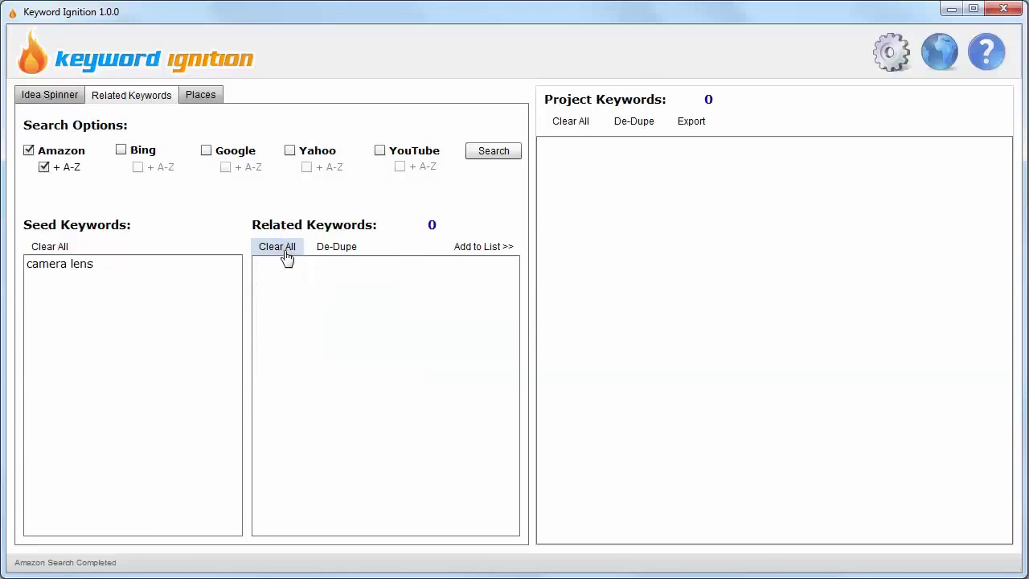
{"action": "left_click", "coordinate": [513, 153]}
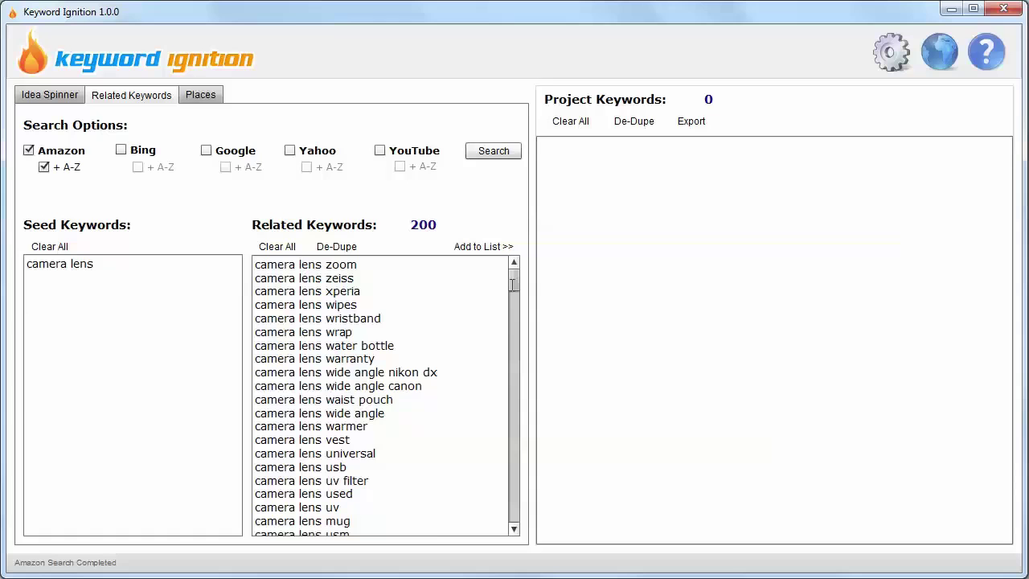
Find 15 cities near chandler, az in Places and de-dupe them alphabetically
{"action": "left_click", "coordinate": [215, 96]}
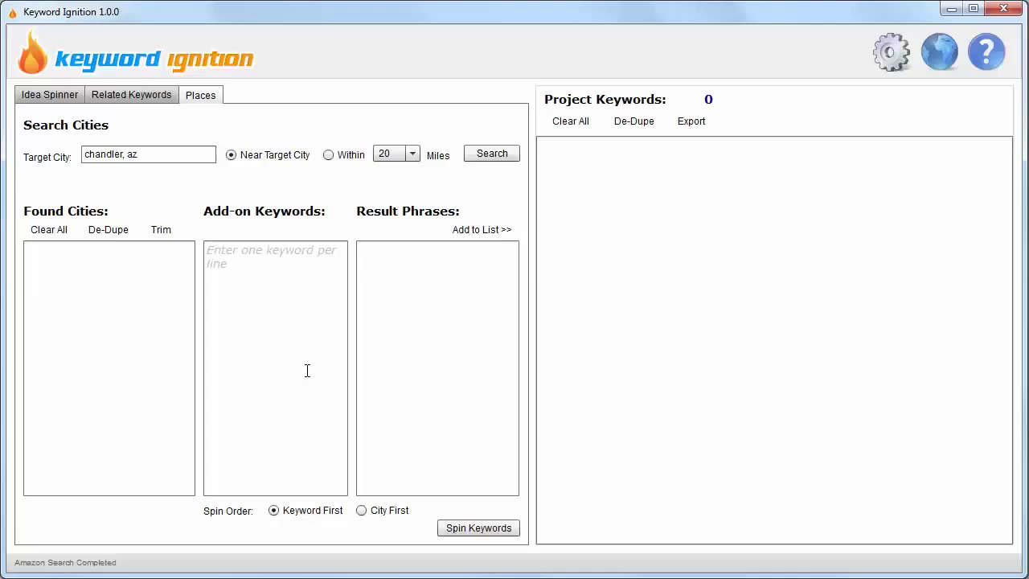
{"action": "left_click", "coordinate": [248, 256]}
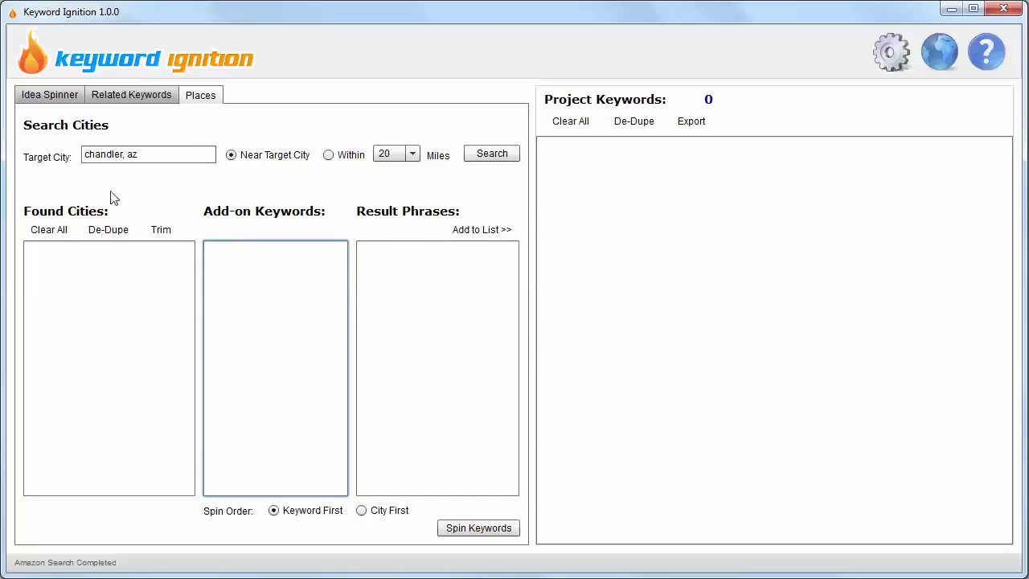
{"action": "left_click", "coordinate": [483, 157]}
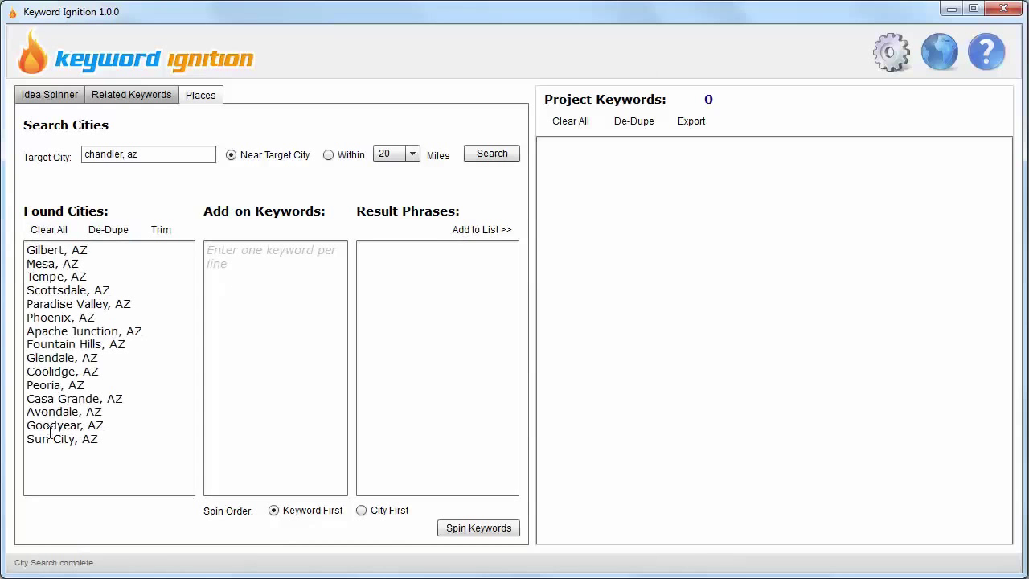
{"action": "left_click", "coordinate": [107, 231]}
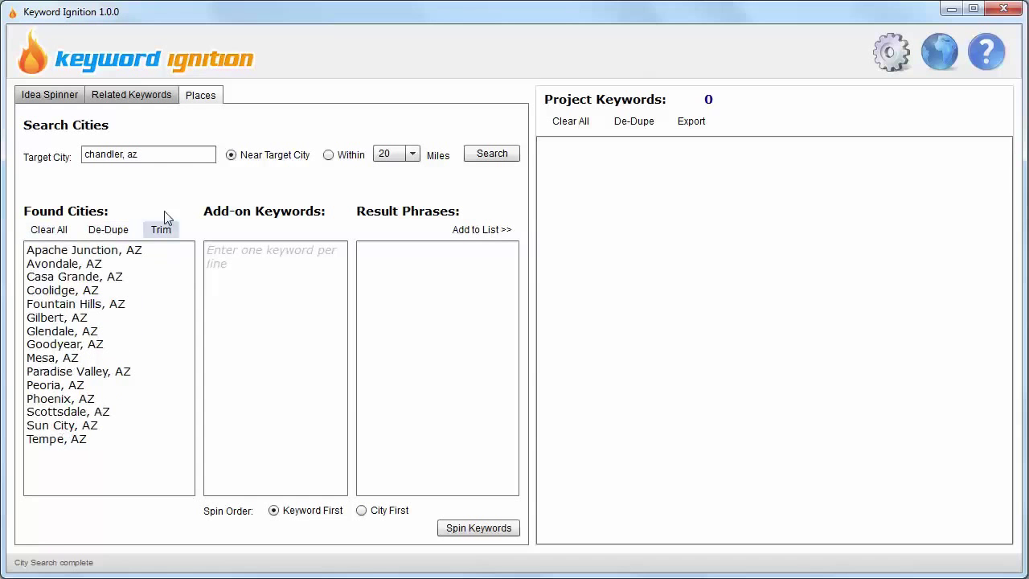
Spin 'dentist' and 'emergency dentristry' with the 15 cities and add all 30 phrases to Project Keywords
{"action": "left_click", "coordinate": [238, 264]}
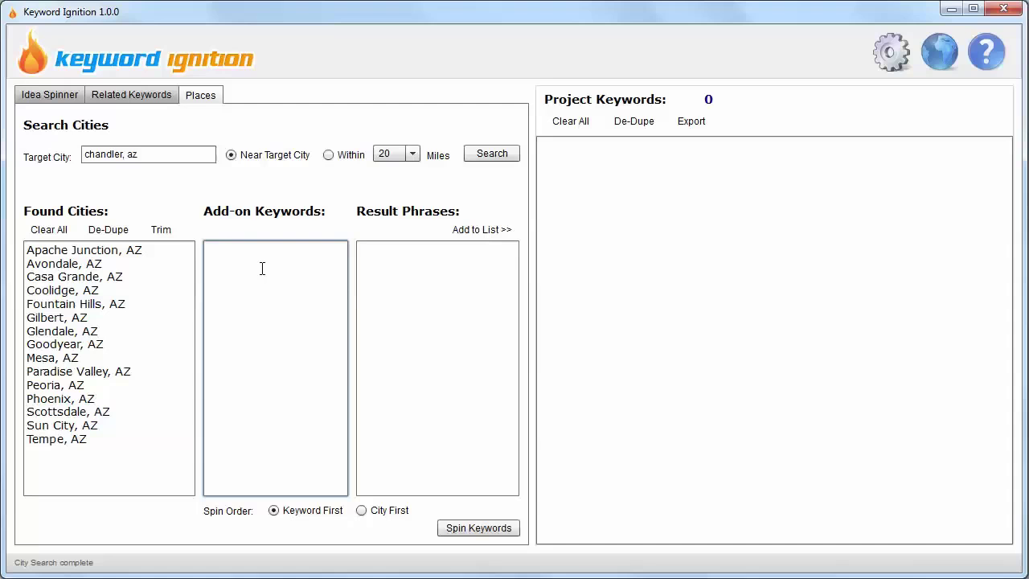
{"action": "type", "text": "dentis"}
{"action": "type", "text": "t "}
{"action": "type", "text": "emergency d"}
{"action": "type", "text": "entristry"}
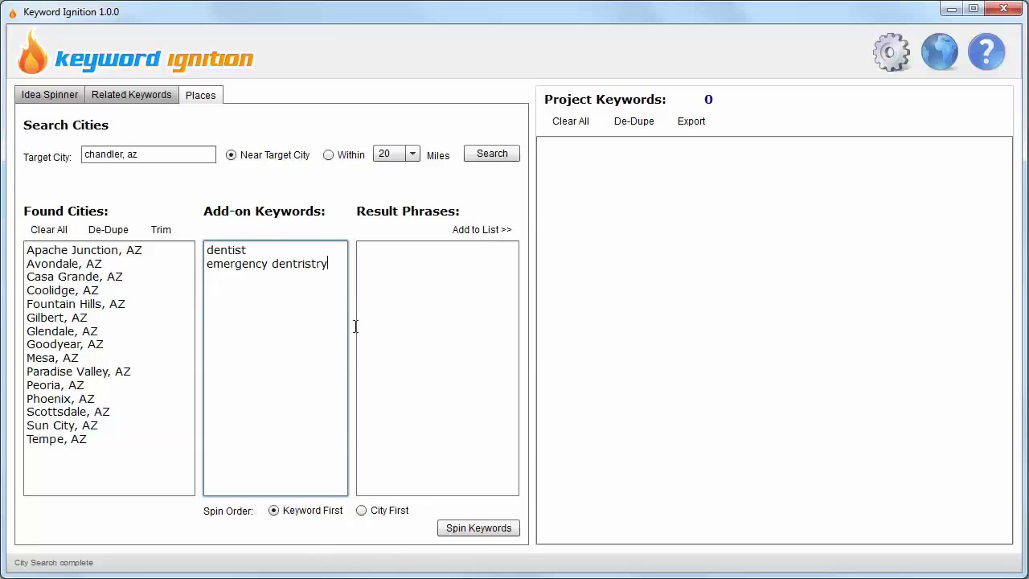
{"action": "left_click", "coordinate": [487, 533]}
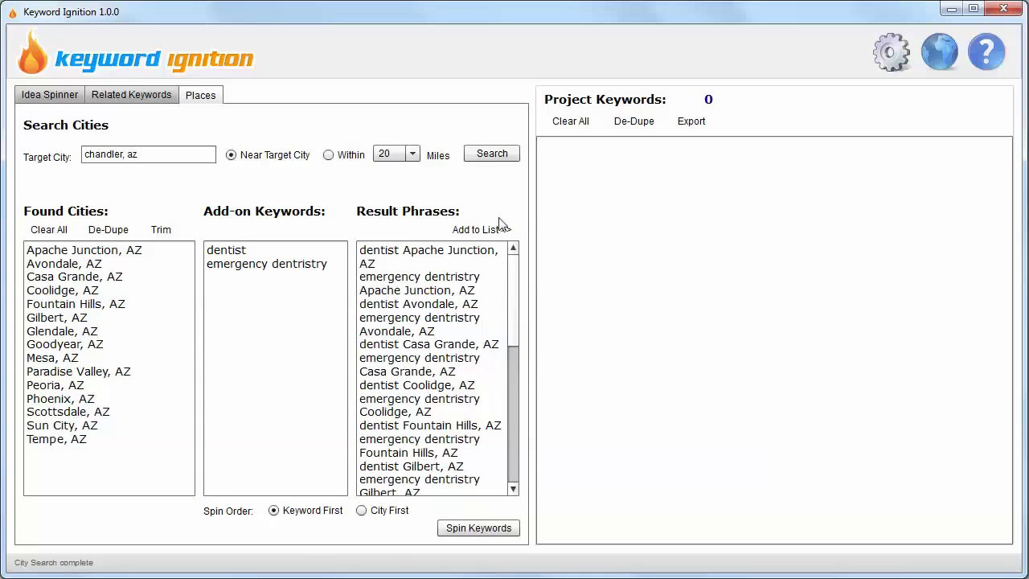
{"action": "left_click", "coordinate": [482, 230]}
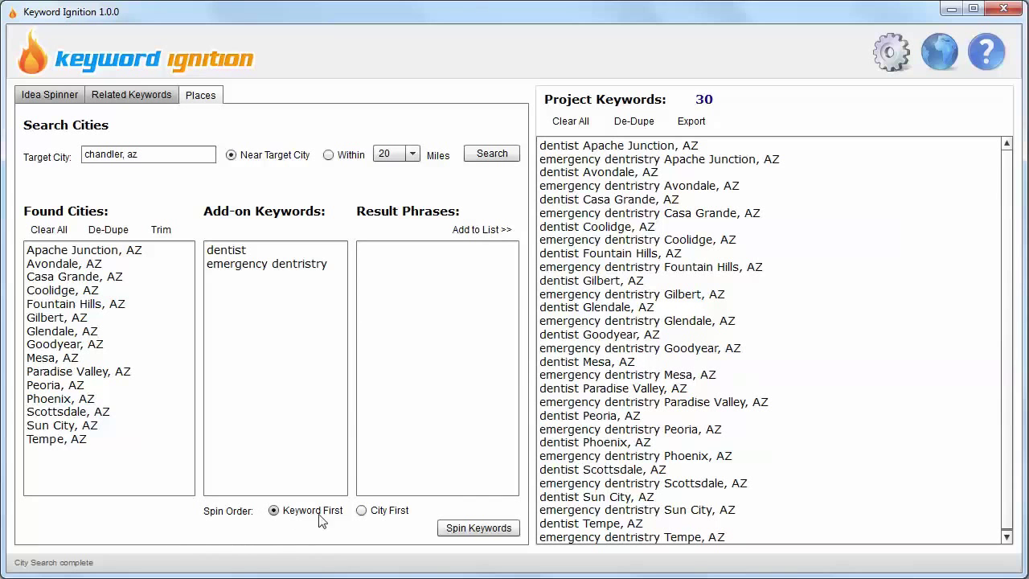
De-dupe the 30 project keywords, ordering them from dentist Apache Junction, AZ to emergency dentristry Tempe, AZ
{"action": "left_click", "coordinate": [634, 120]}
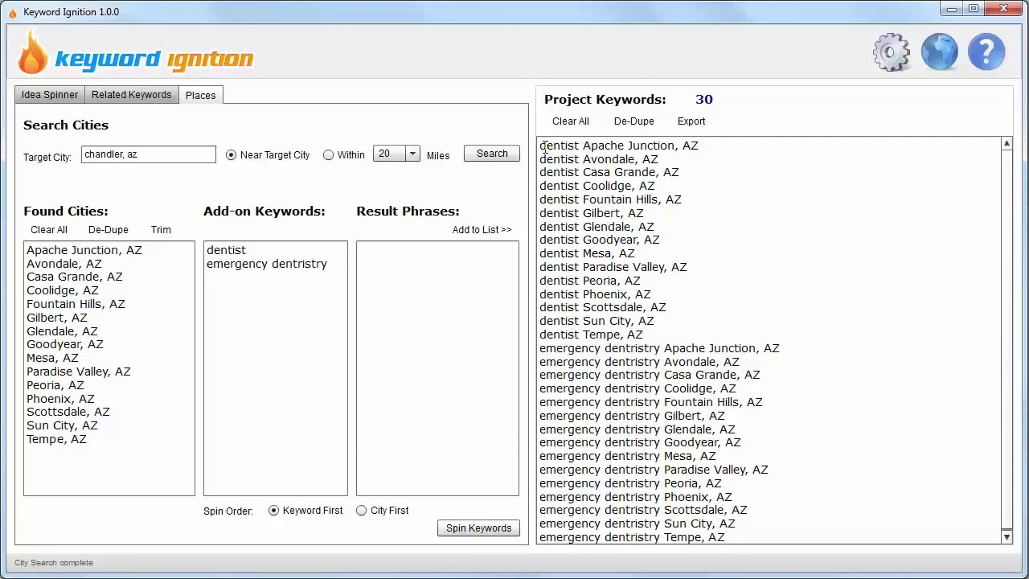
{"action": "scroll", "coordinate": [1008, 267], "scroll_direction": "down", "scroll_amount": 1}
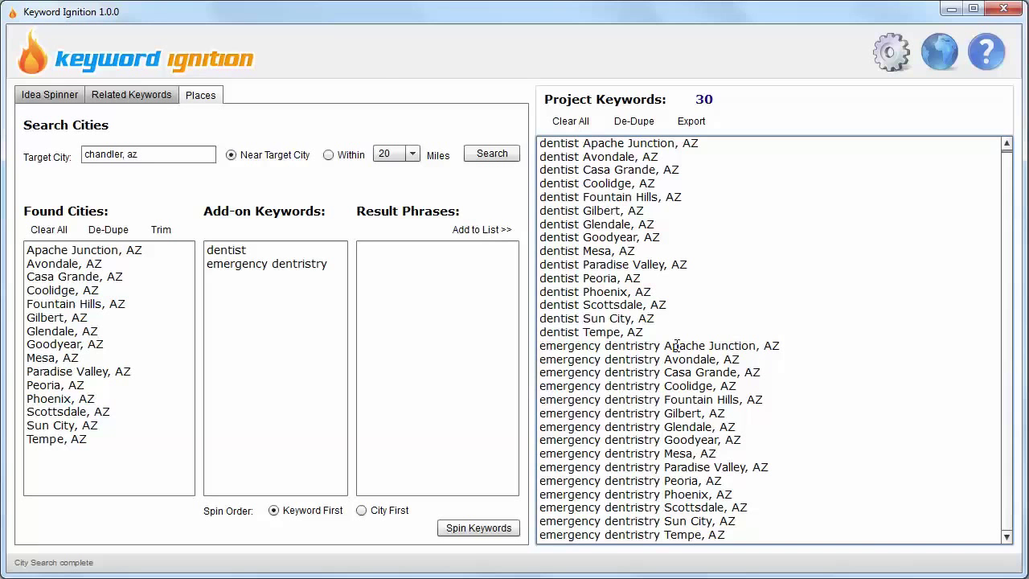
{"action": "left_click", "coordinate": [74, 251]}
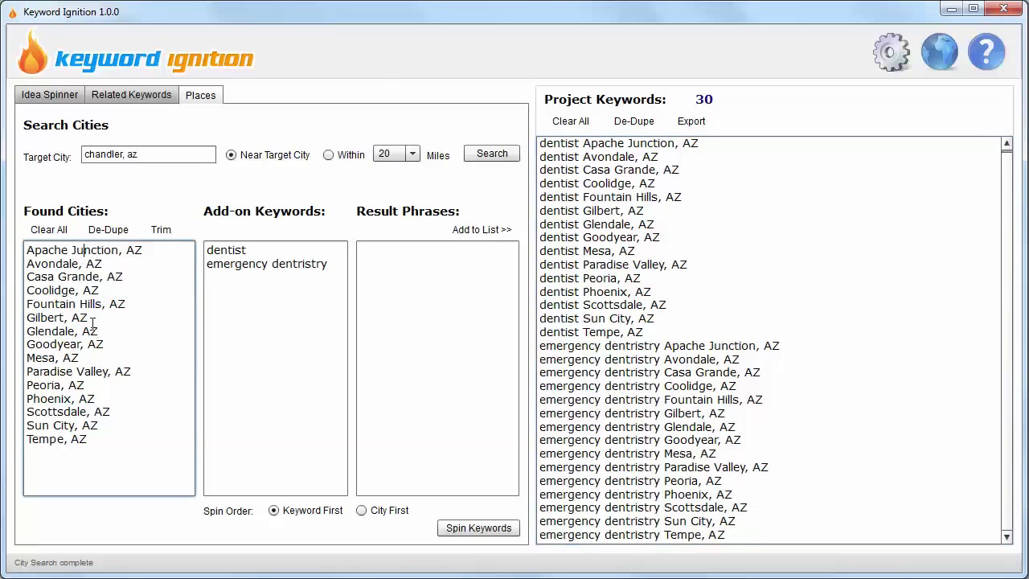
{"action": "left_click", "coordinate": [105, 439]}
{"action": "left_click_drag", "start_coordinate": [330, 264], "coordinate": [196, 251]}
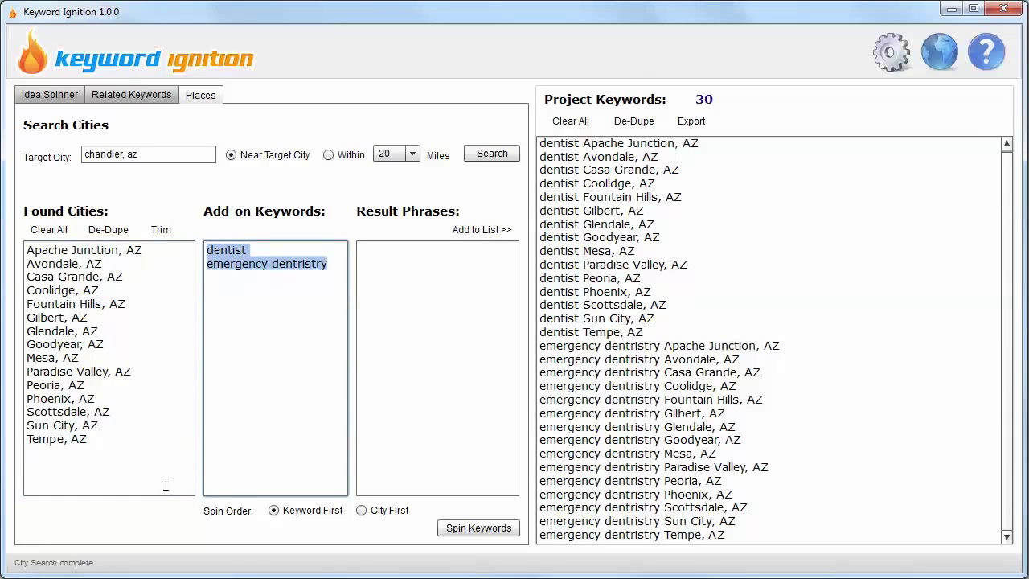
{"action": "left_click", "coordinate": [53, 278]}
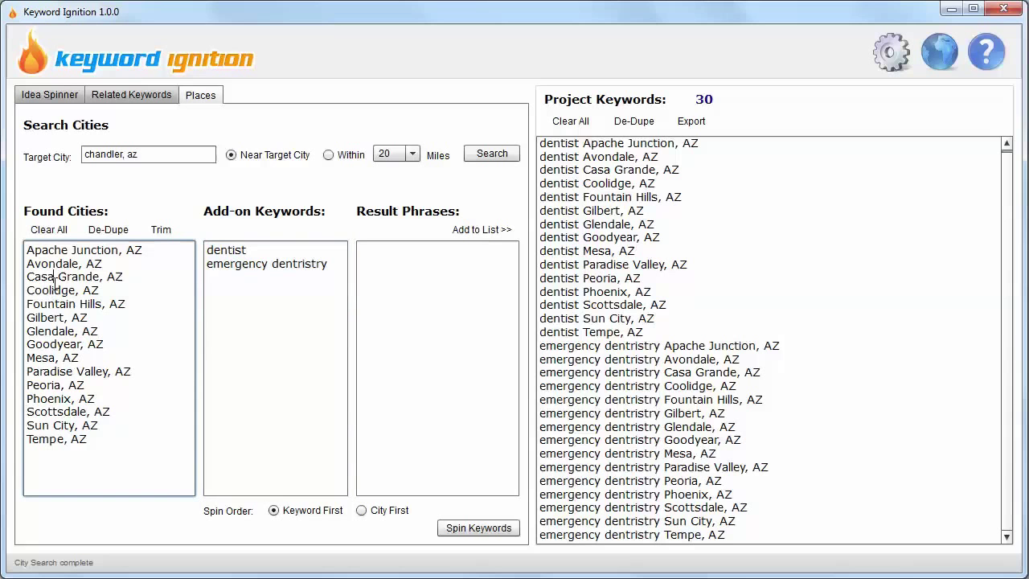